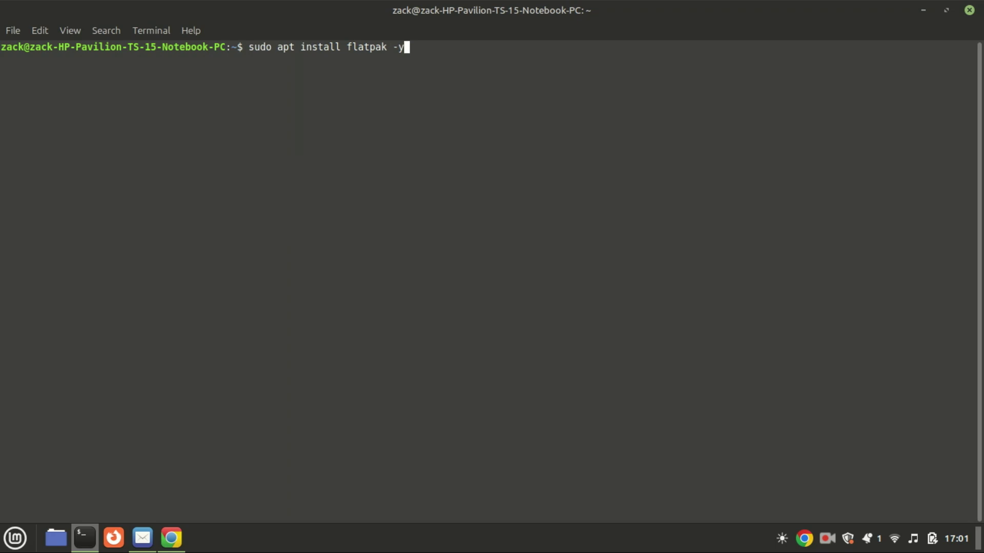
Step: Install Flatpak via apt (already newest), clear the screen, and paste the gnome-software-plugin-flatpak command
key(Return)
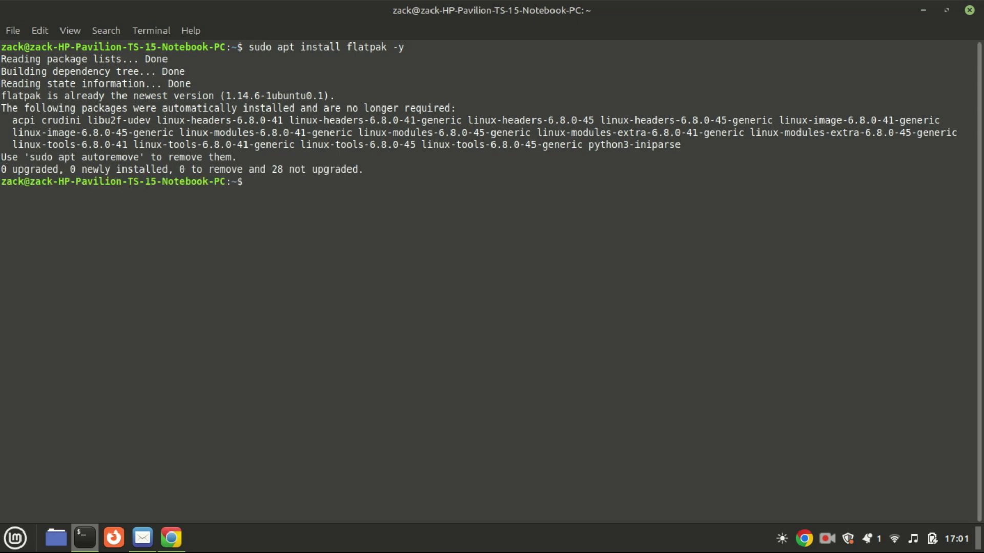
text(clea)
text(r)
key(Return)
text(sudo apt install gnome-software-plugin-flatpak -y)
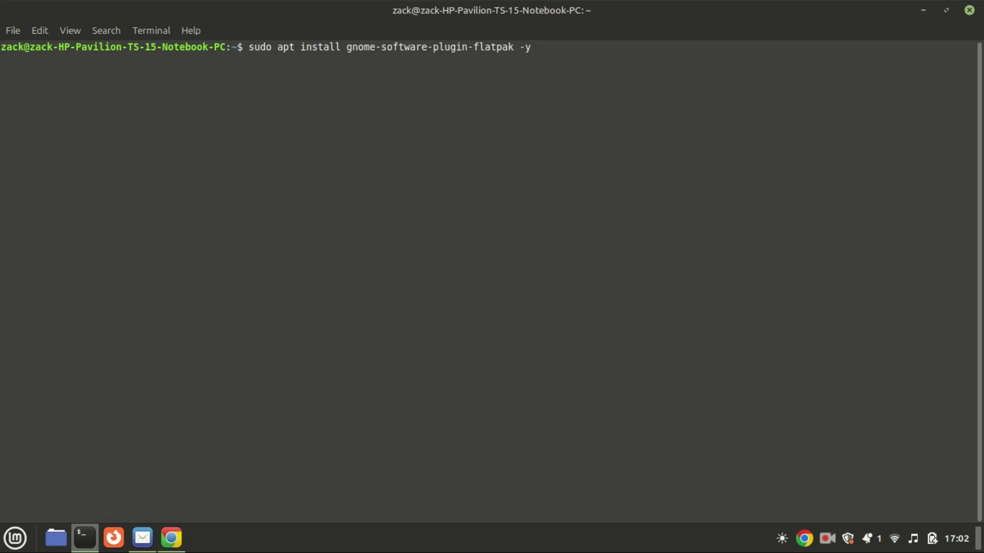
Step: Install gnome-software-plugin-flatpak with 'sudo apt install … -y', pulling in GNOME Software and support packages
key(Return)
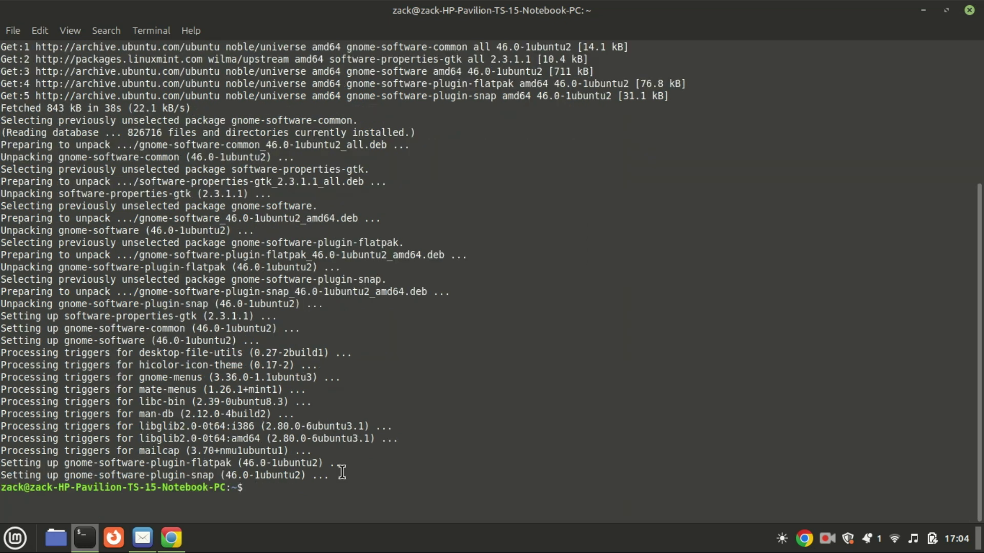
text(clea)
text(r)
Step: Clear the screen and add the Flathub remote with 'flatpak remote-add --if-not-exists'
key(Return)
text(sudo flatpak remote-add --if-not-exists flathub https://dl.flathub.org/repo/flathub.flatpakrepo)
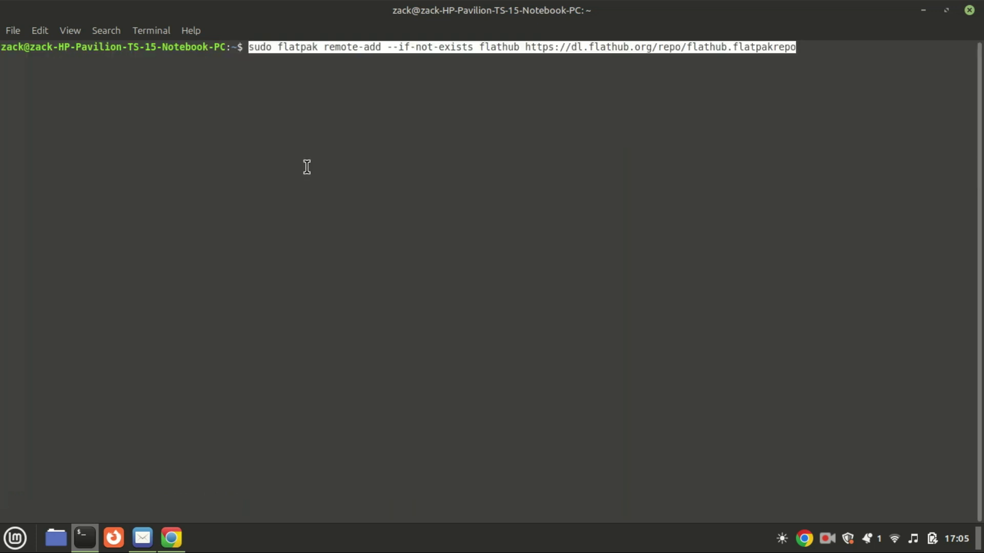
key(Right)
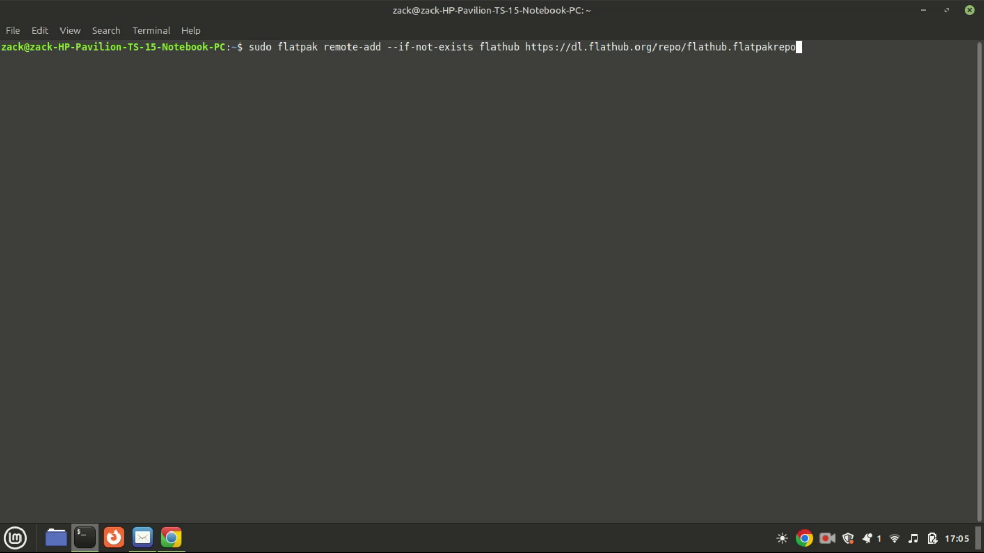
key(Return)
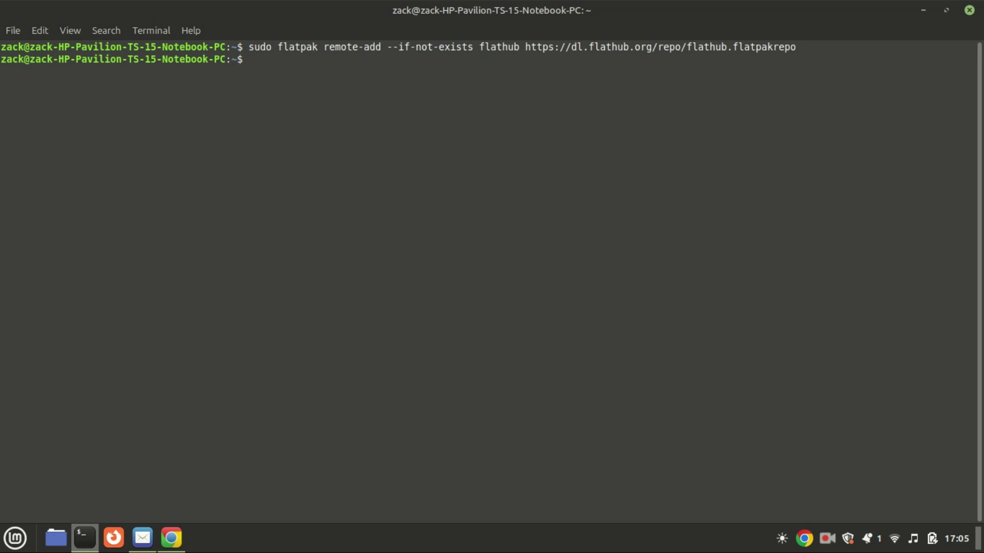
Step: Install org.torproject.torbrowser-launcher from Flathub, accepting the required runtime and the changes
text(sudo flatpak install flathub org.torproject.torbrowser-launcher)
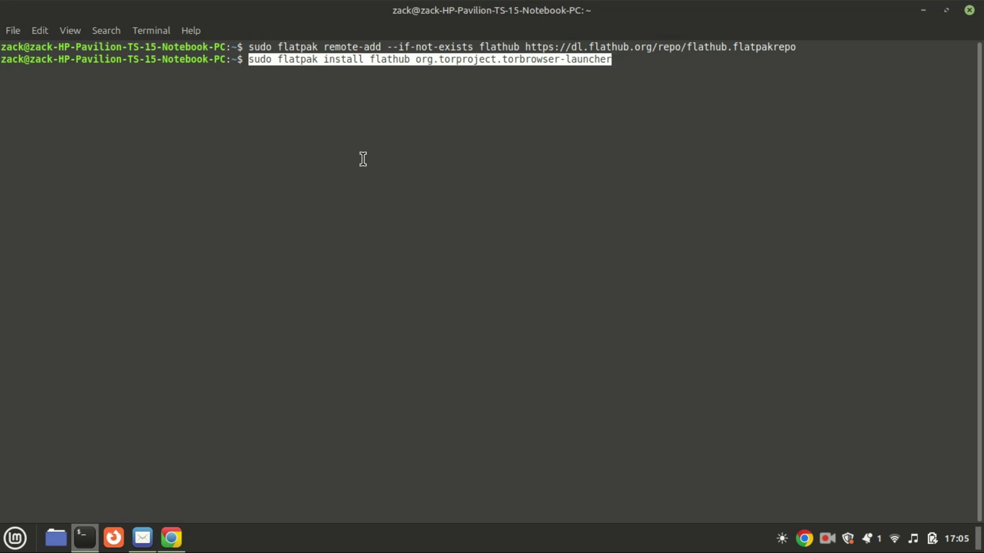
key(End)
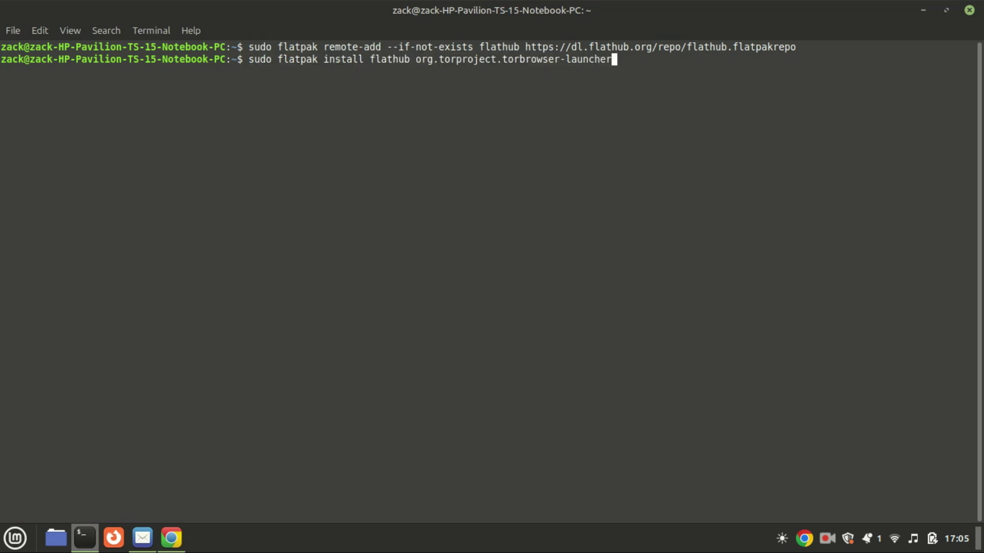
key(Return)
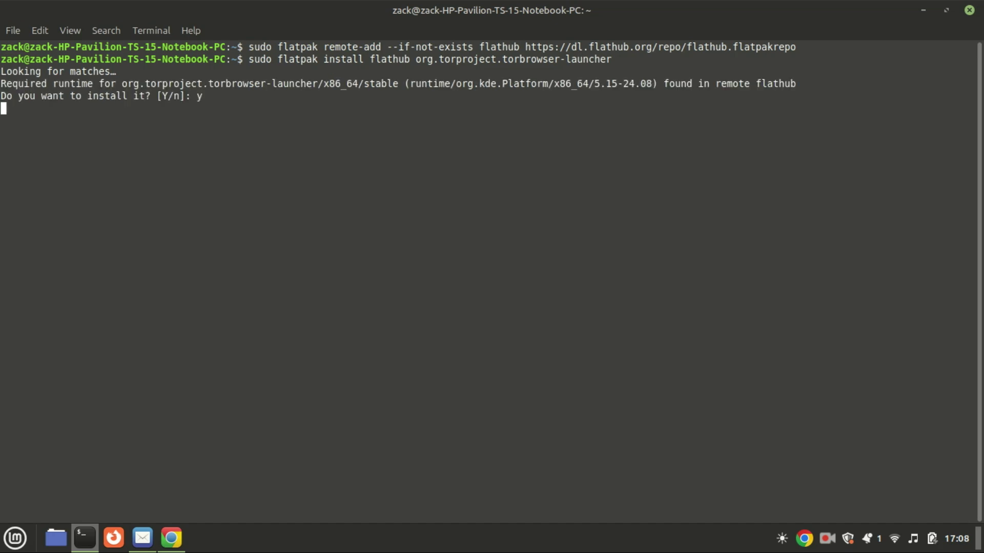
key(Return)
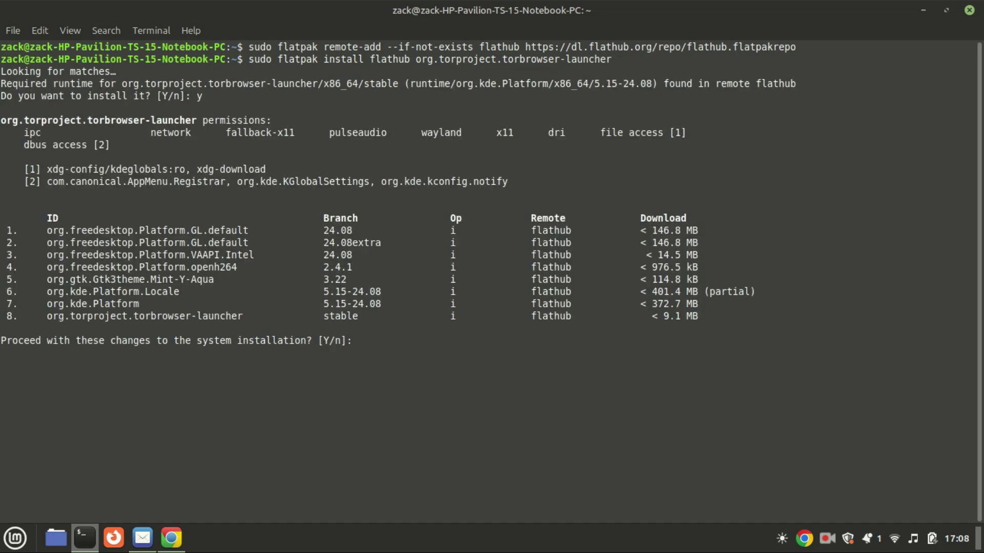
text(y)
key(Return)
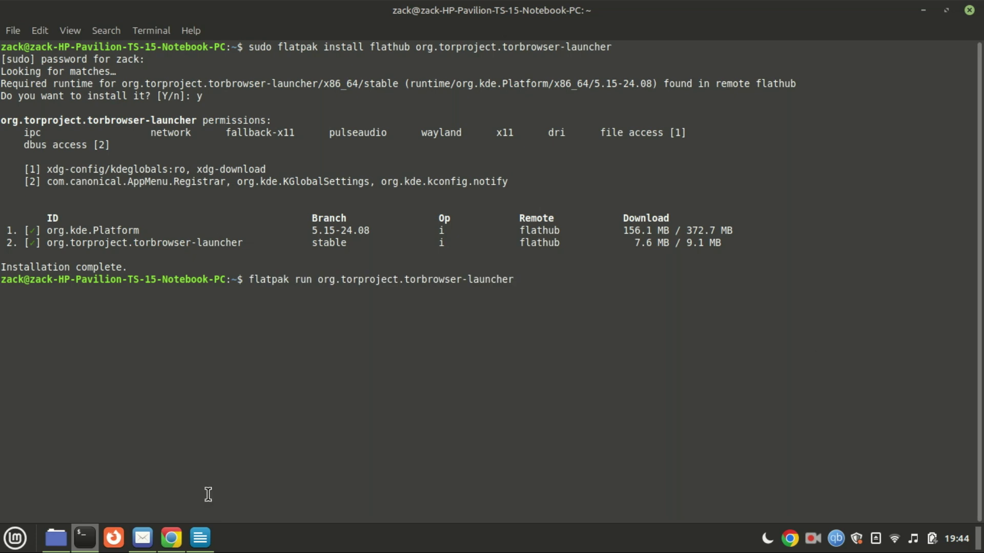
Step: Launch 'flatpak run org.torproject.torbrowser-launcher' to download and open Tor Browser, then get a fresh prompt
key(Return)
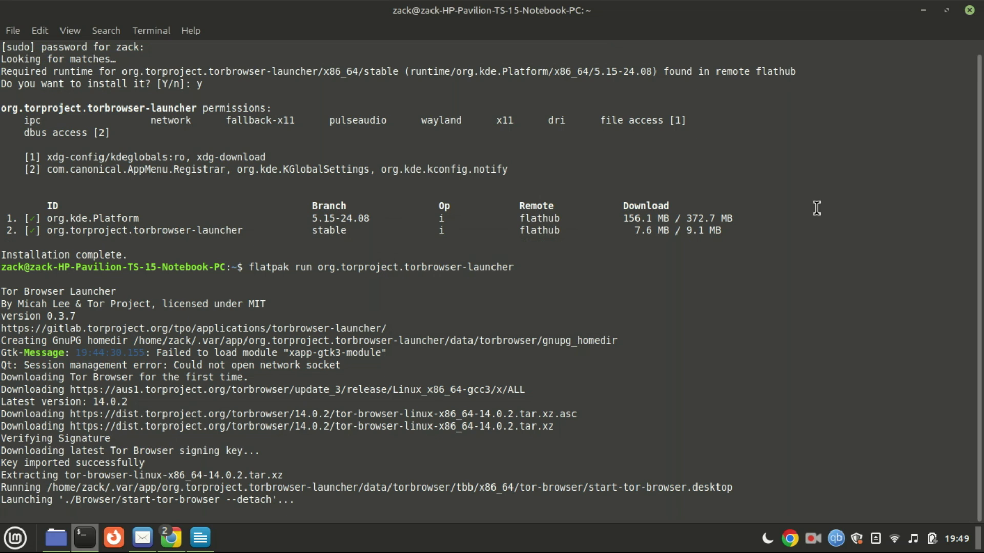
key(Return)
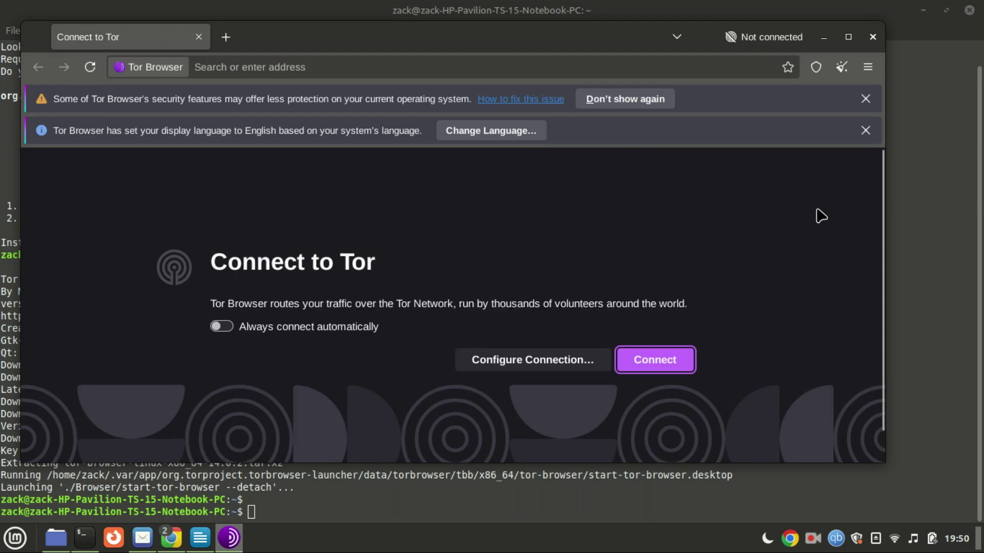
Step: Maximize the Tor Browser Connect to Tor window, then close it without connecting
click(848, 38)
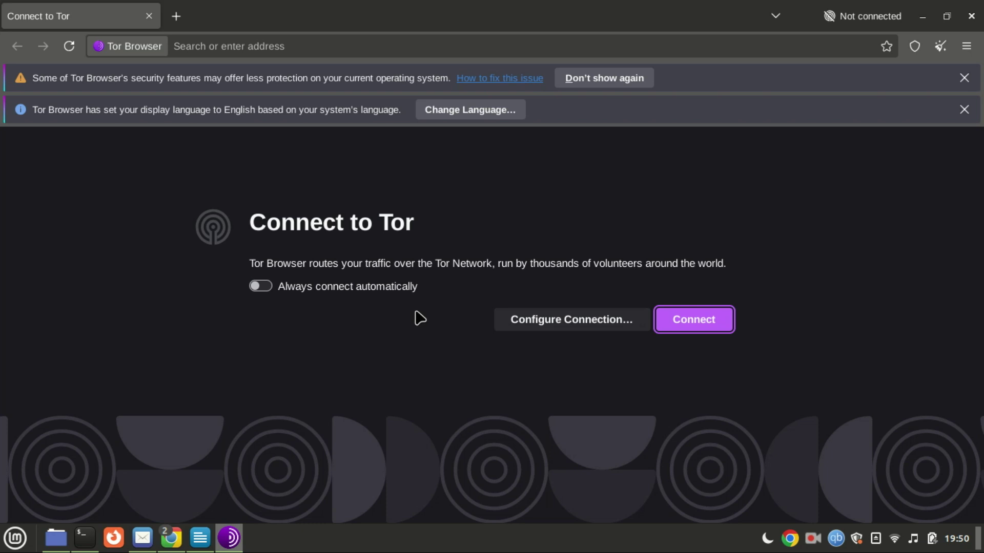
click(972, 17)
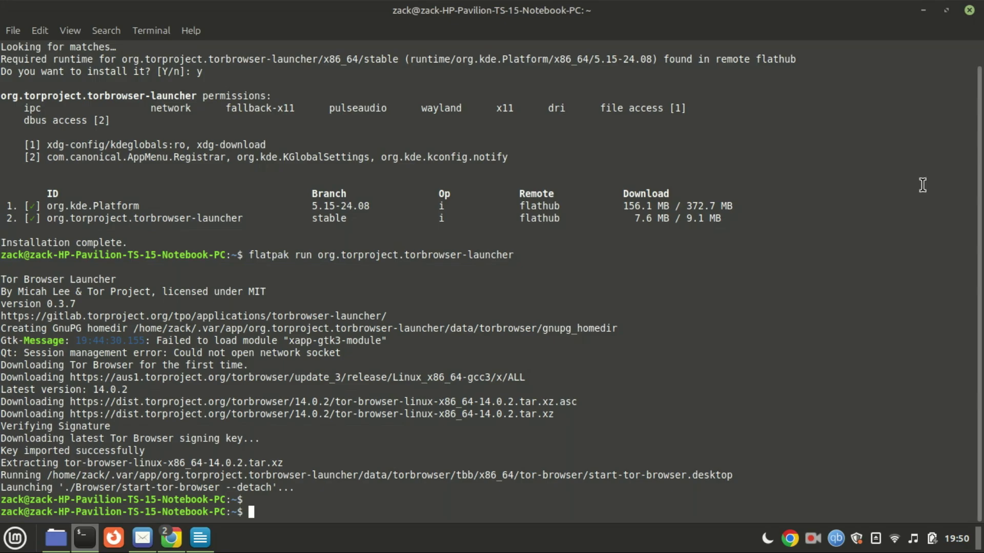
Step: Close the terminal window and open the Linux Mint applications menu
click(970, 12)
click(17, 539)
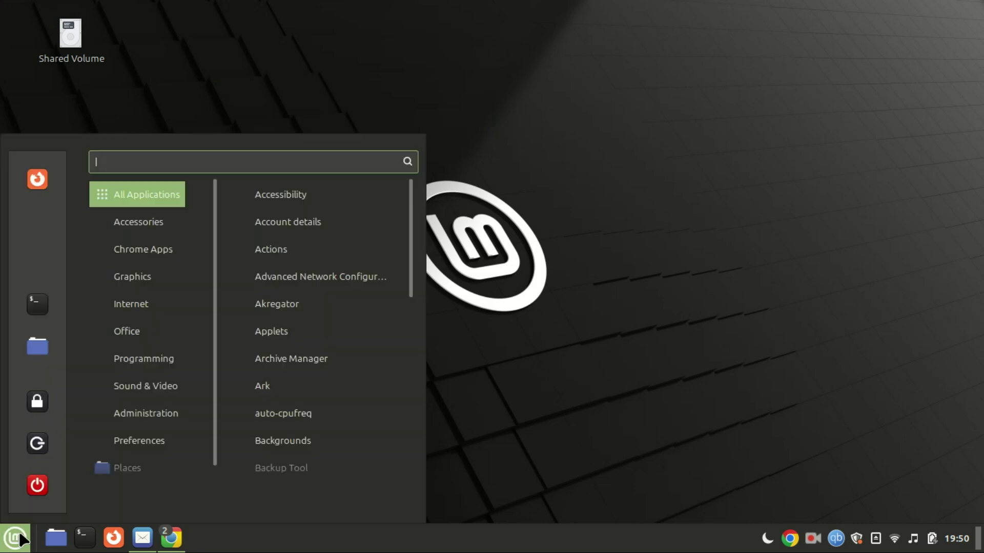
text(t)
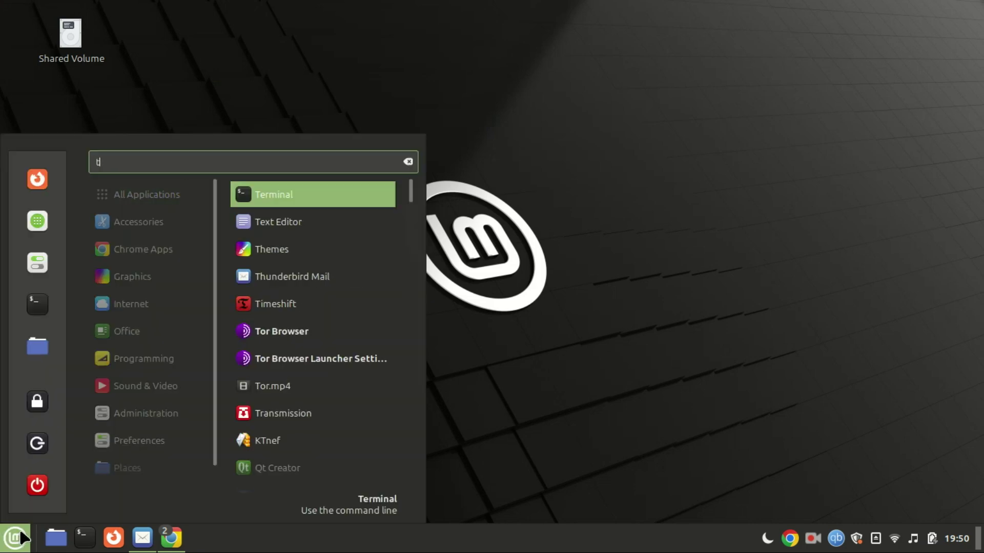
text(or)
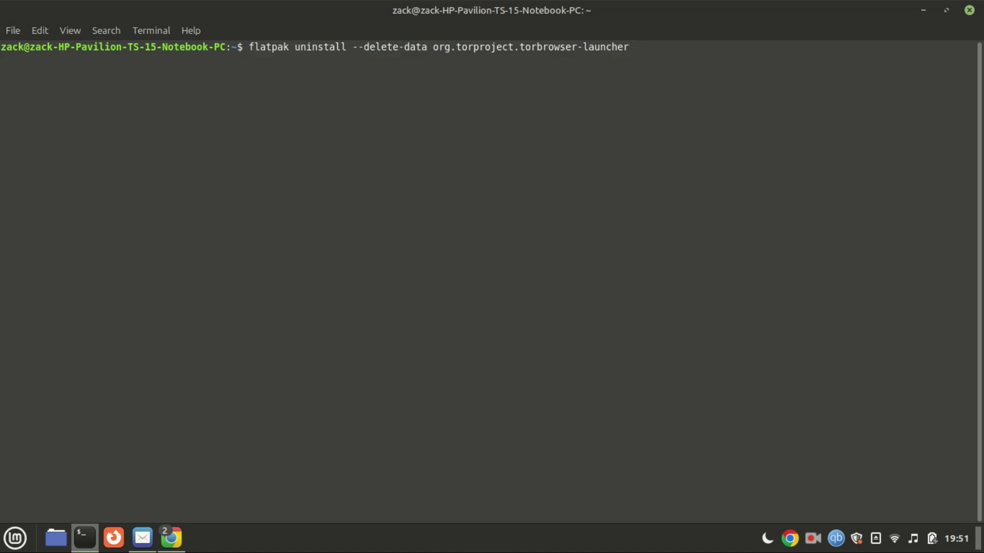
Step: Run 'flatpak uninstall --delete-data' for the Tor Browser launcher, answering n to cancel removal
key(Return)
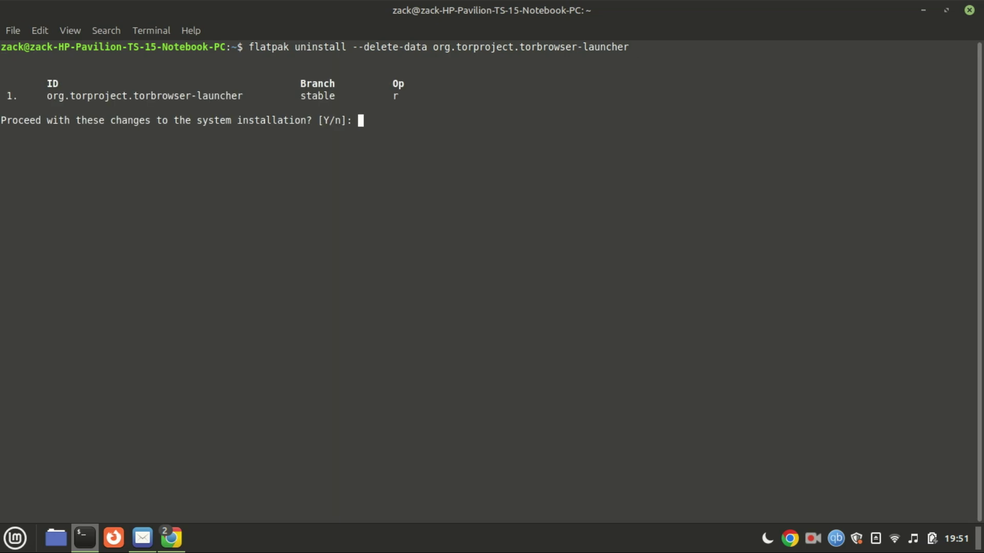
text(y)
key(BackSpace)
text(n)
key(Return)
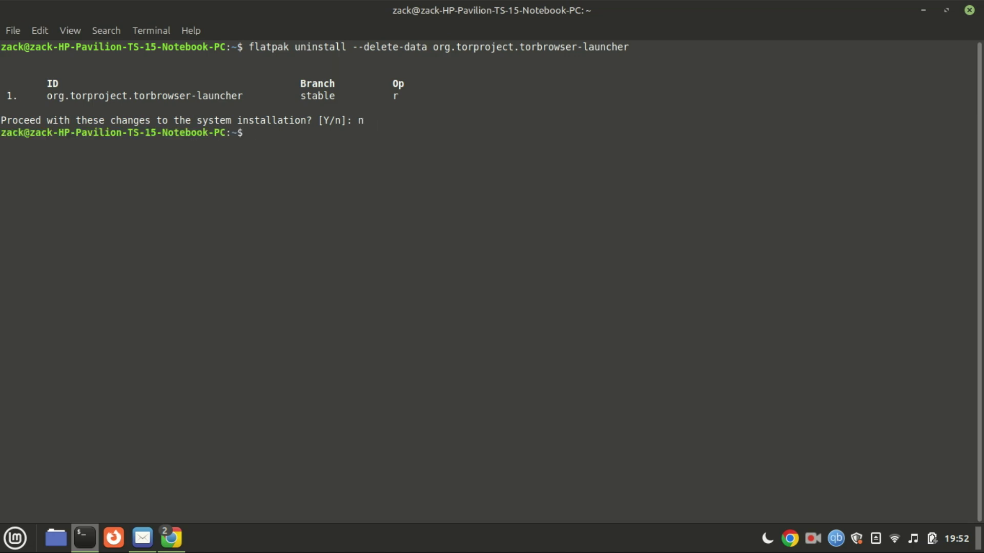